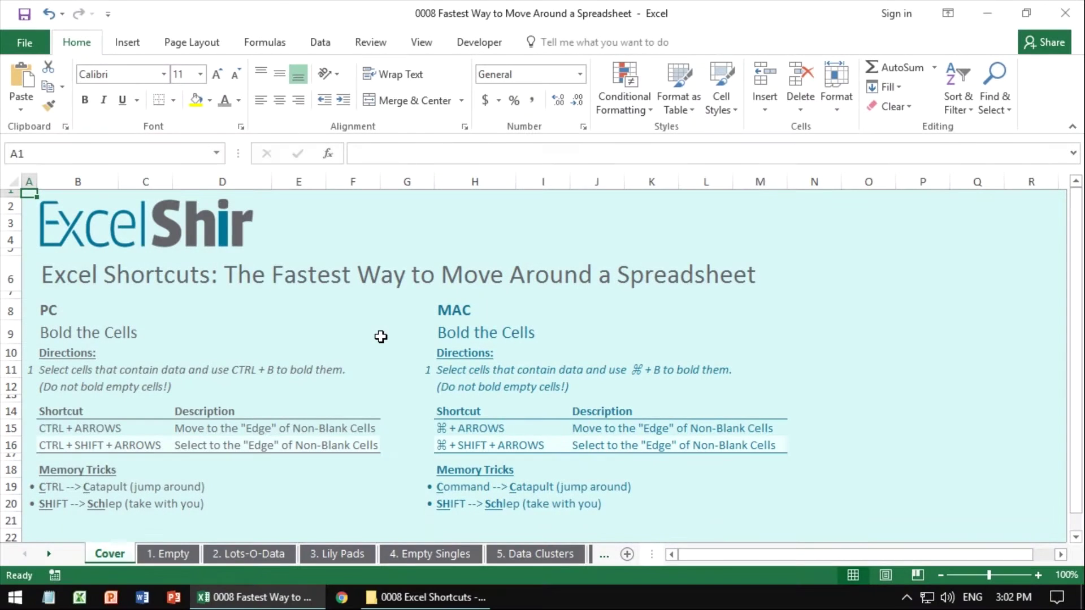
key("ctrl+Page_Down")
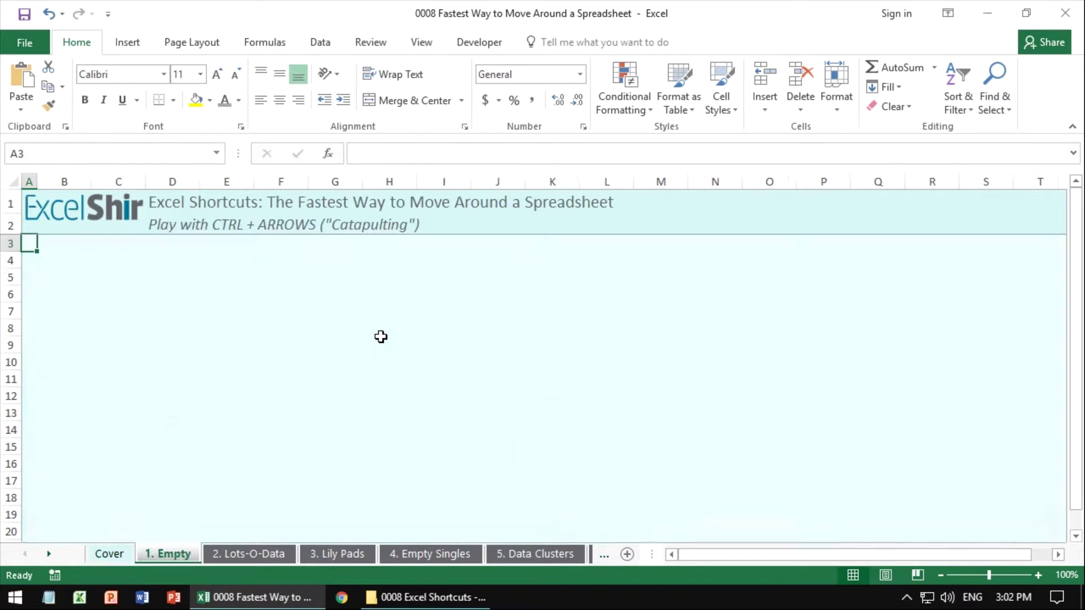
left_click(358, 332)
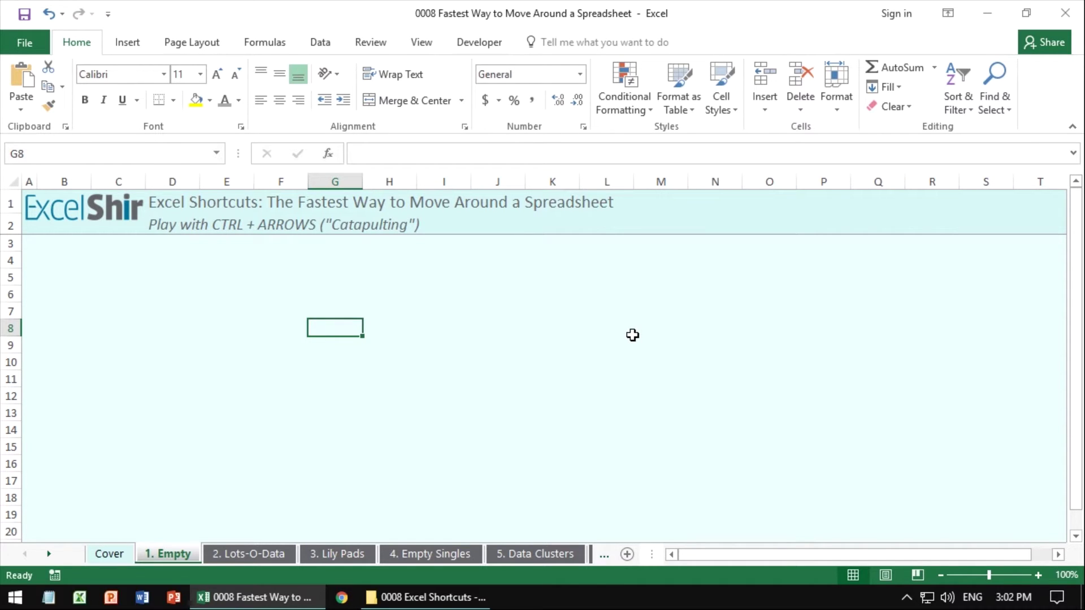
key("Right")
key("Right")
key("Right")
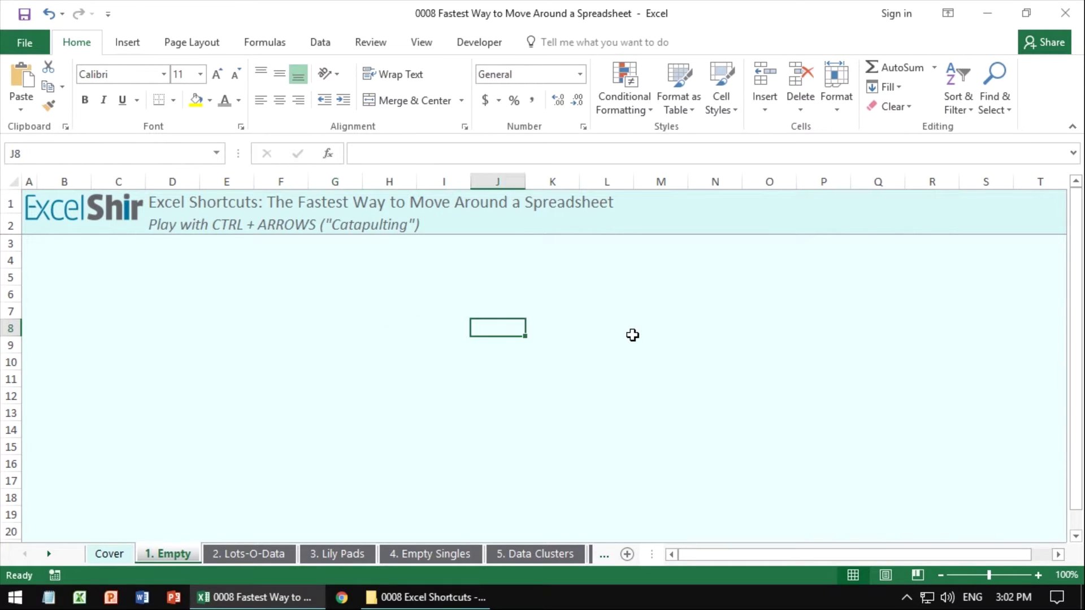
key("Up")
key("Up")
key("Left")
key("Left")
key("Left")
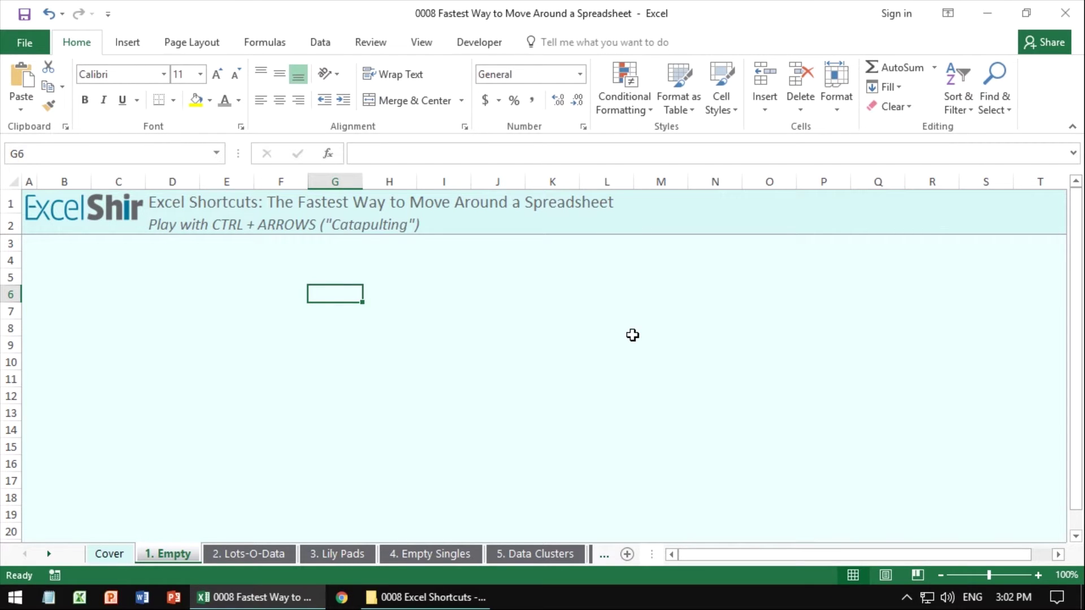
key("shift+Right")
key("shift+Right")
key("shift+Right")
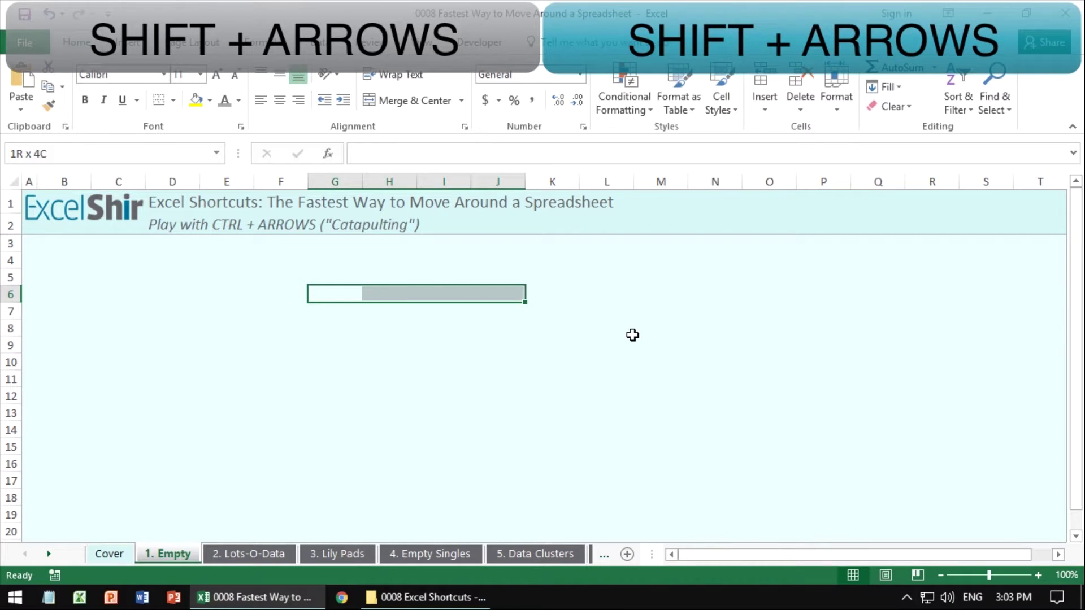
key("shift+Down")
key("shift+Down")
key("shift+Down")
key("shift+Down")
key("shift+Down")
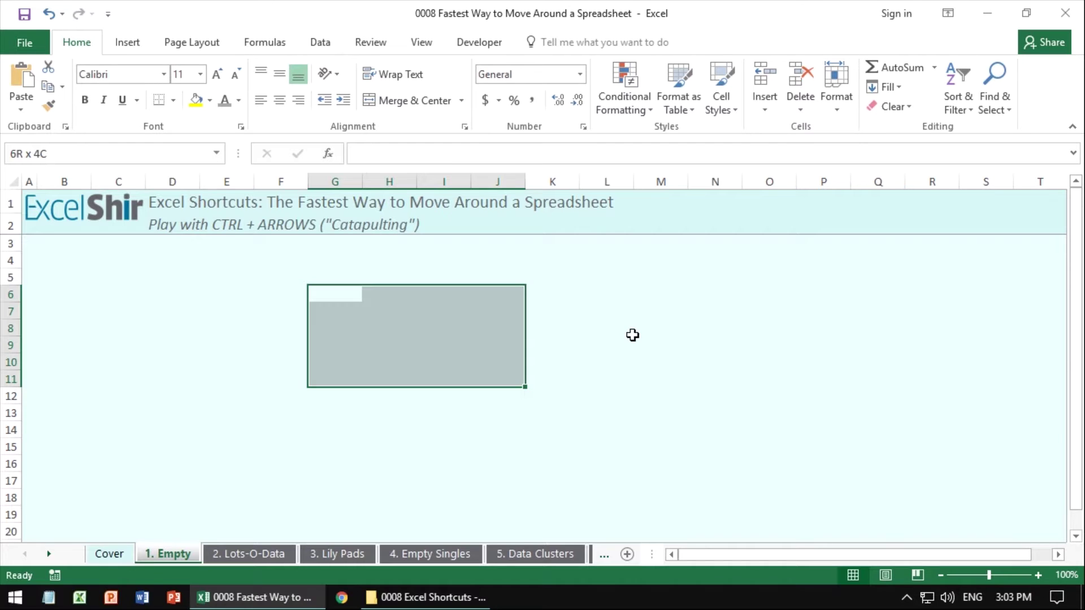
key("shift+Left")
key("shift+Left")
key("shift+Left")
key("shift+Left")
key("shift+Left")
key("shift+Left")
key("shift+Up")
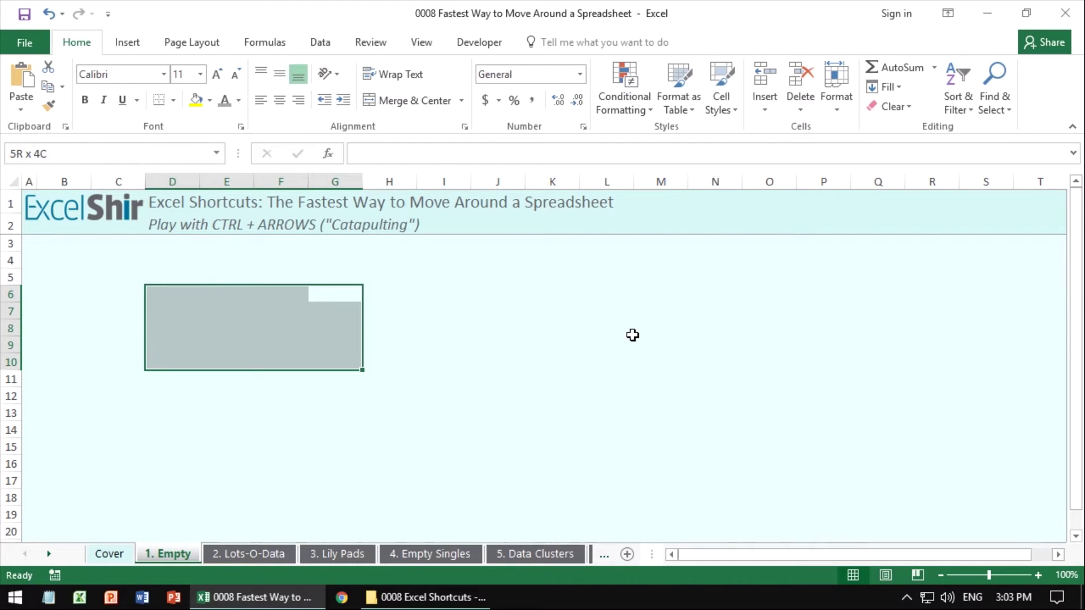
key("shift+Up")
key("shift+Up")
key("shift+Up")
key("shift+Up")
key("shift+Up")
key("shift+Up")
key("shift+Left")
key("shift+Left")
key("shift+Left")
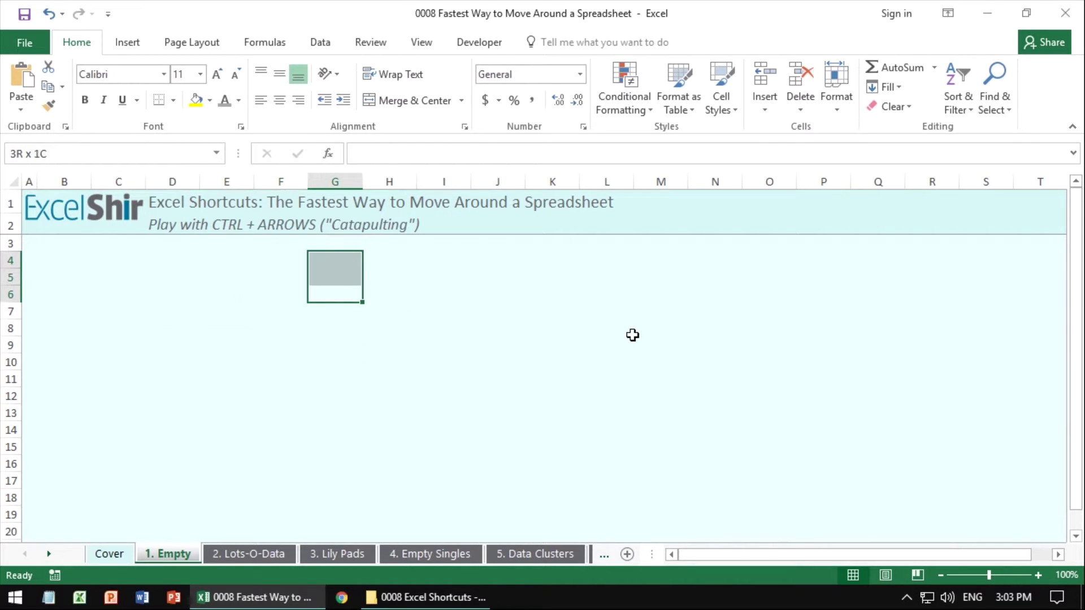
key("shift+Right")
key("shift+Right")
key("shift+Right")
key("shift+Up")
key("shift+Up")
key("shift+Down")
key("shift+Down")
key("shift+Down")
key("shift+Down")
key("shift+Down")
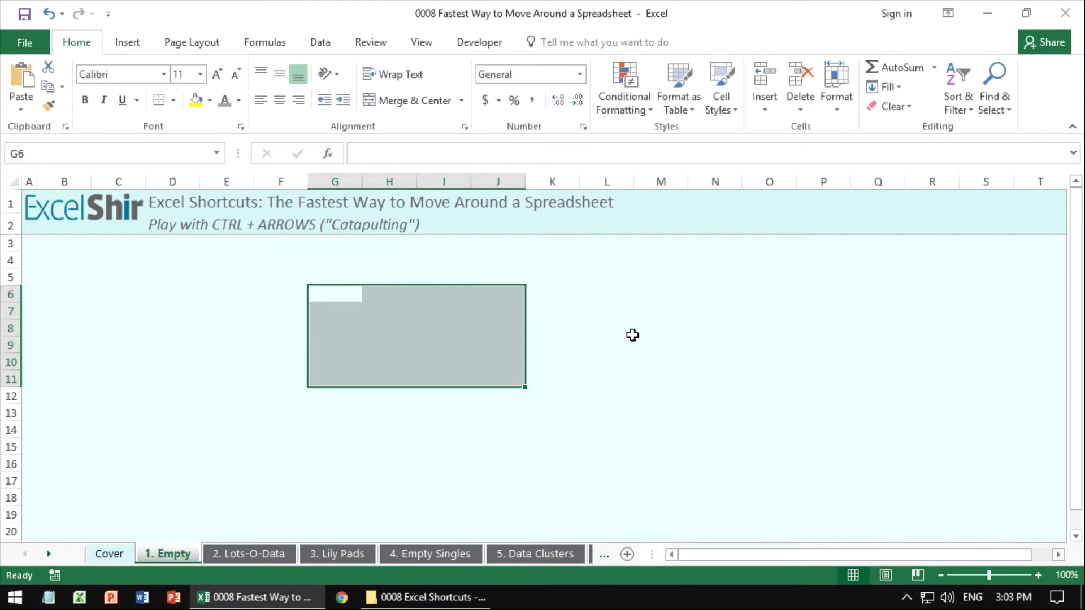
key("shift+BackSpace")
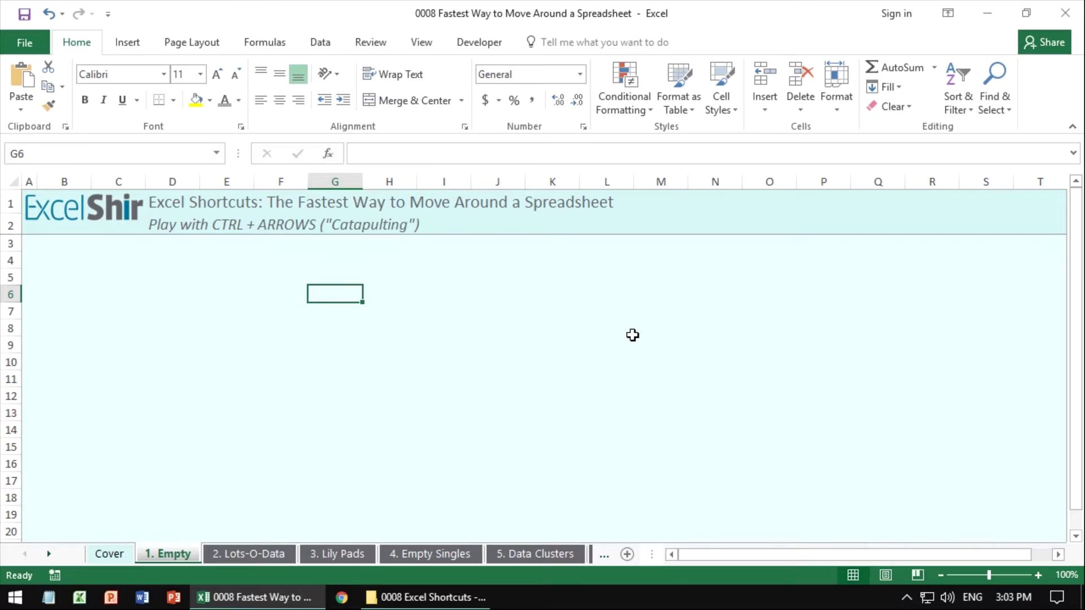
key("shift+Right")
key("shift+Right")
key("shift+Right")
key("shift+Right")
key("shift+Right")
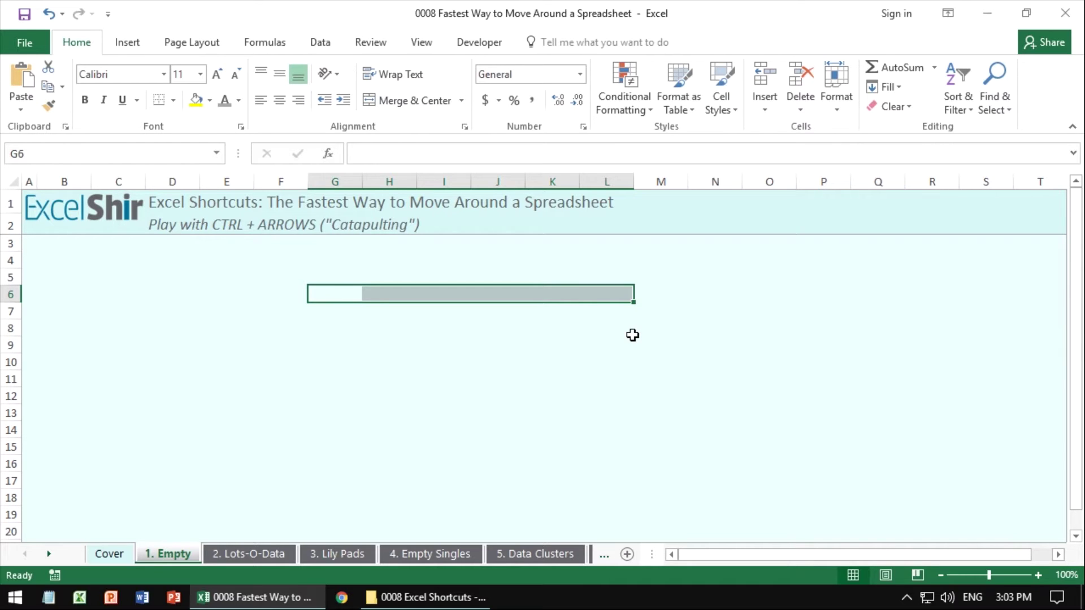
key("Left")
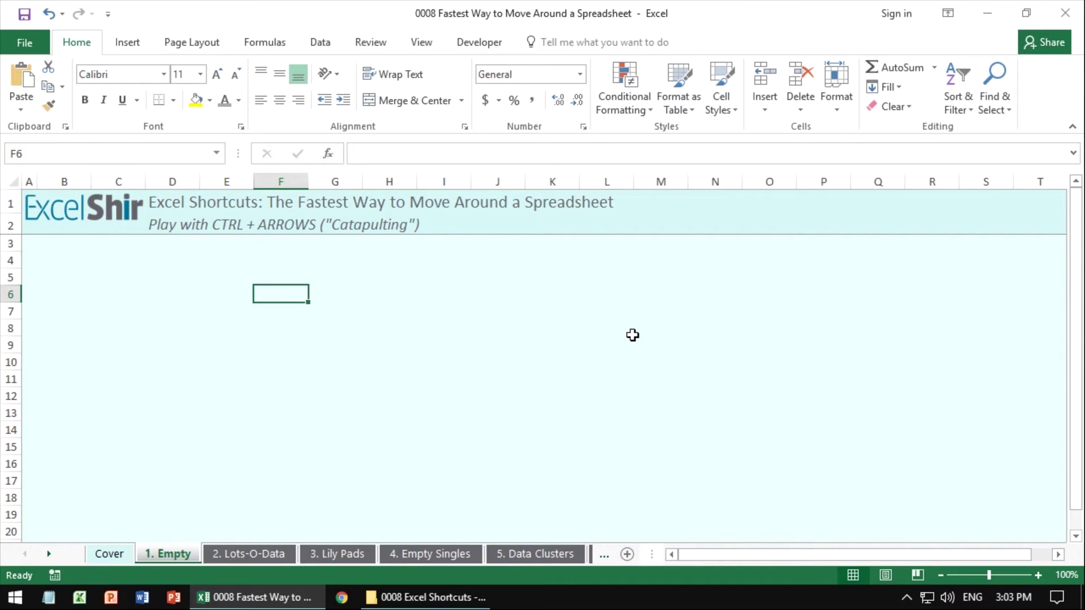
Step: Move to the 2. Lots-O-Data sheet and make F4 the active cell in the number block
key("ctrl+Page_Down")
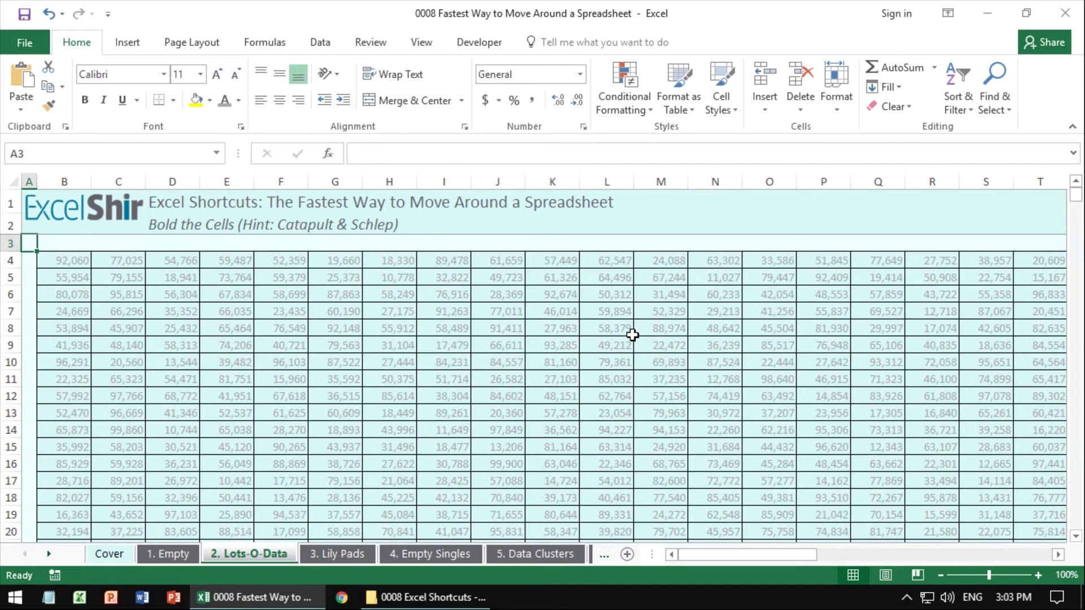
key("Right")
key("Right")
key("Right")
key("Right")
key("Right")
key("Down")
key("Down")
key("Up")
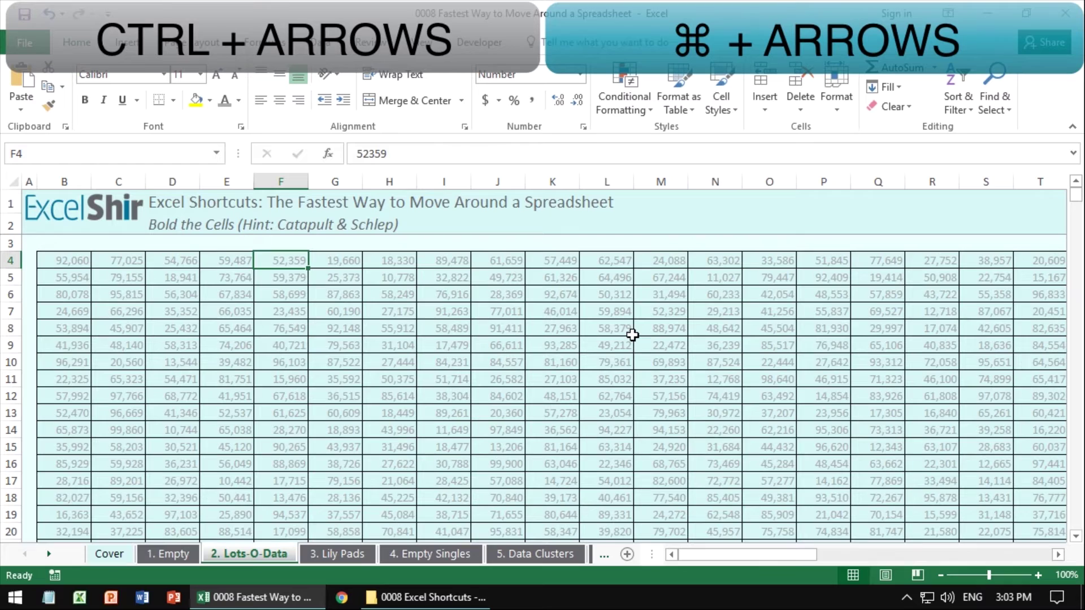
left_click(281, 264)
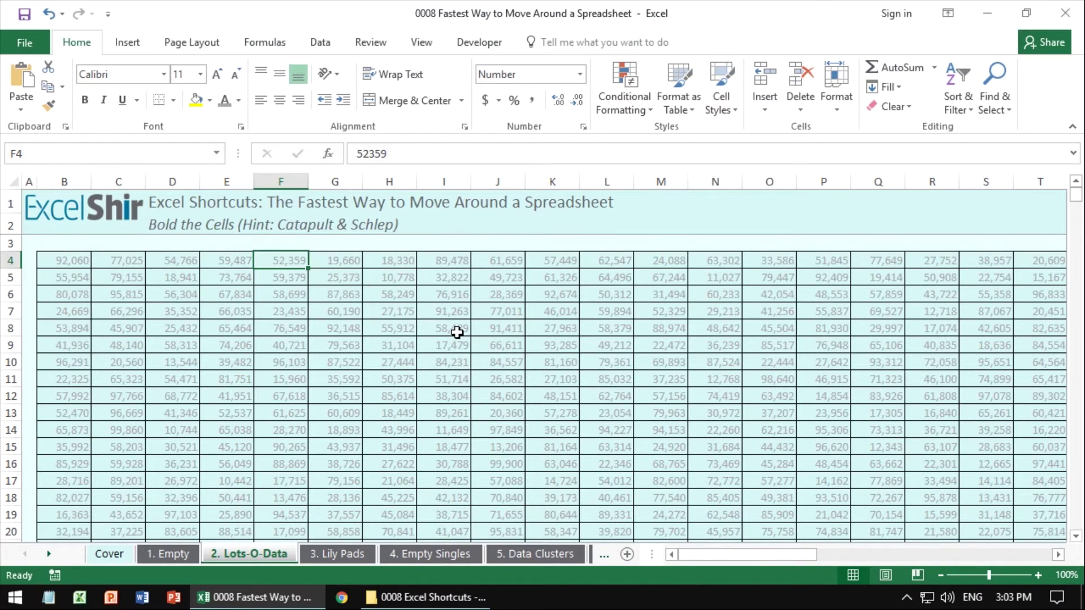
Step: Jump to the data edges (B4, AY4, bottom row, back to B4), then step out to A5
key("ctrl+Left")
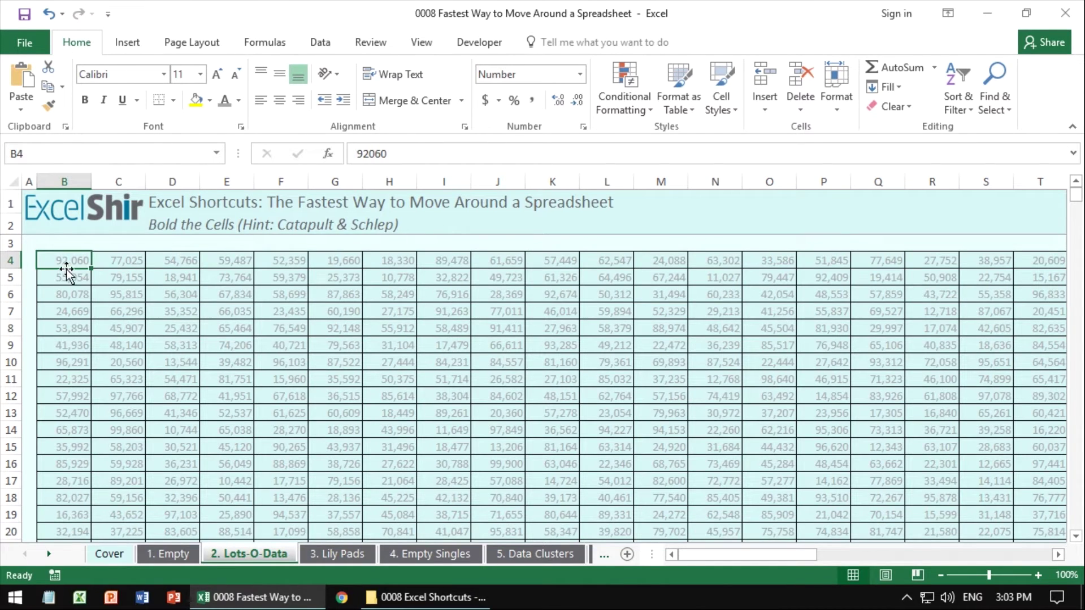
key("ctrl+Right")
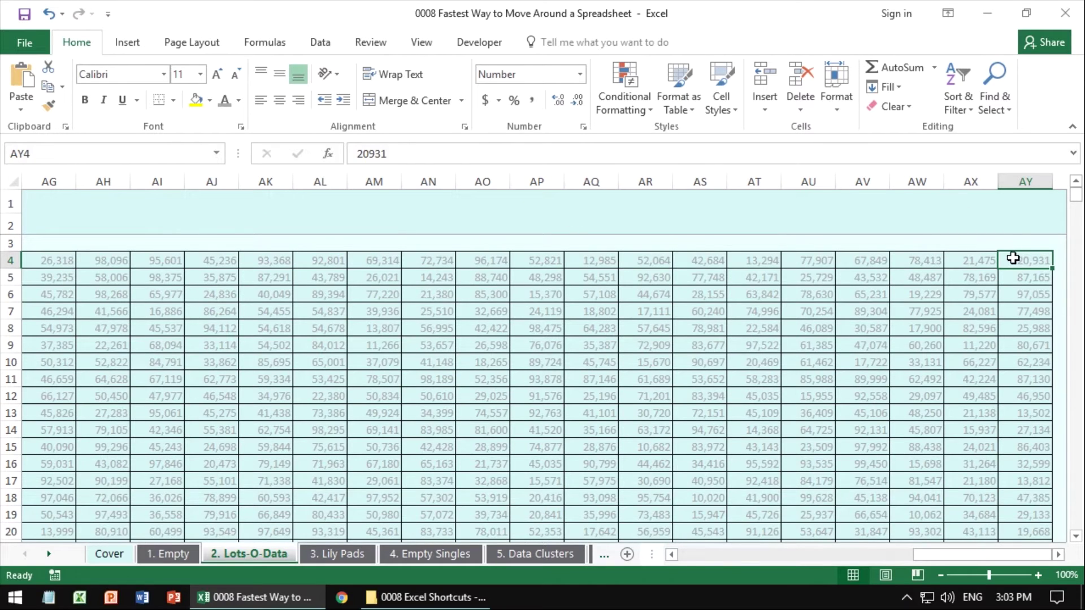
key("ctrl+Down")
key("ctrl+Left")
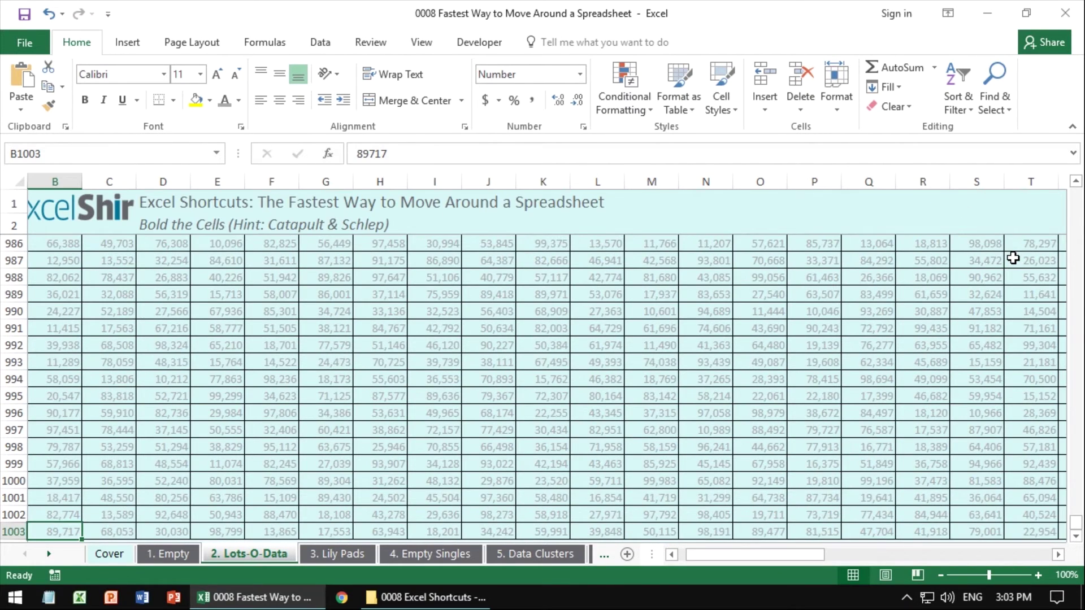
key("ctrl+Up")
key("Up")
key("Left")
key("Down")
key("Down")
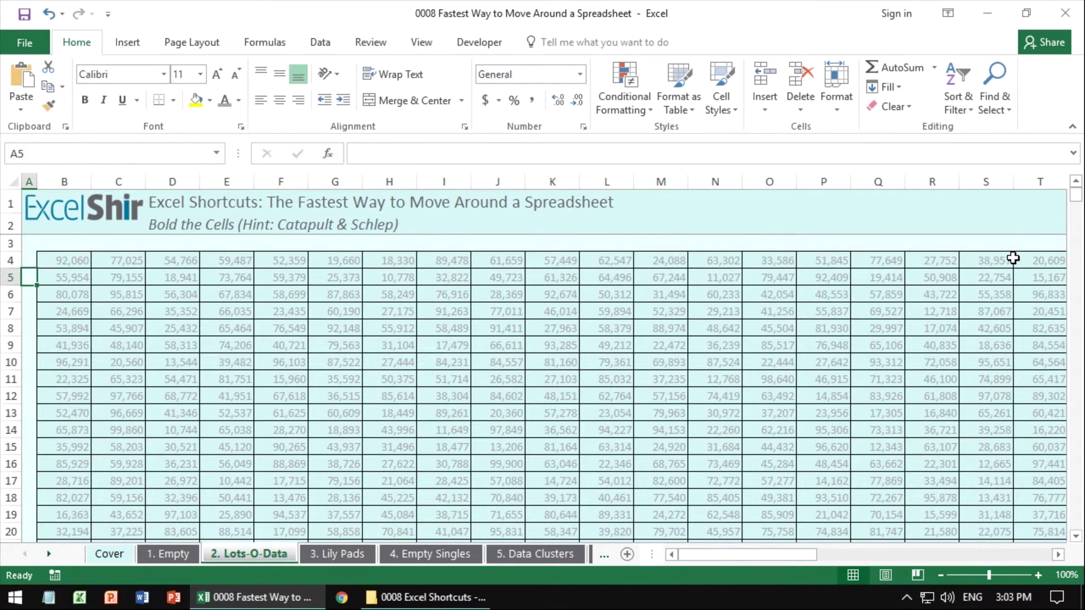
Step: Visit the 3. Lily Pads sheet, hop left to Love, then return to Lots-O-Data
key("ctrl+Page_Down")
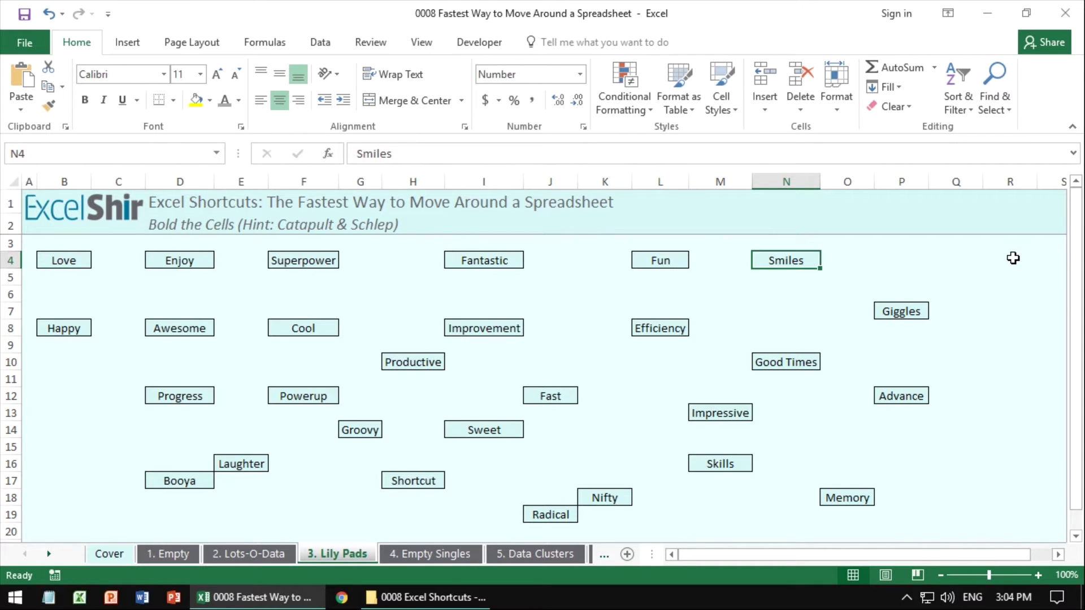
key("ctrl+Left")
key("ctrl+Left")
key("ctrl+Left")
key("ctrl+Left")
key("ctrl+Left")
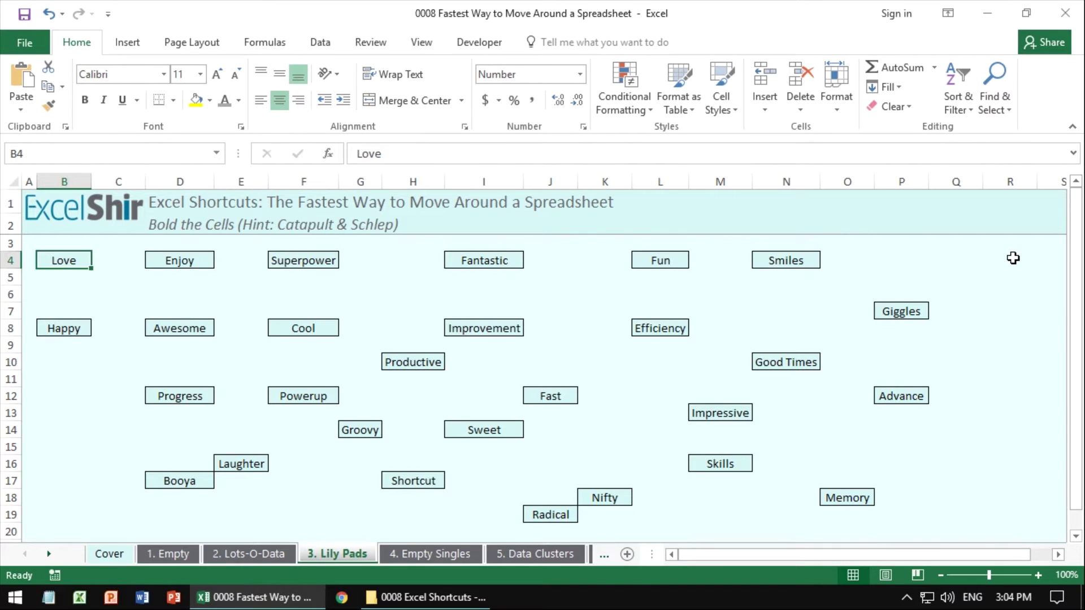
key("ctrl+Page_Up")
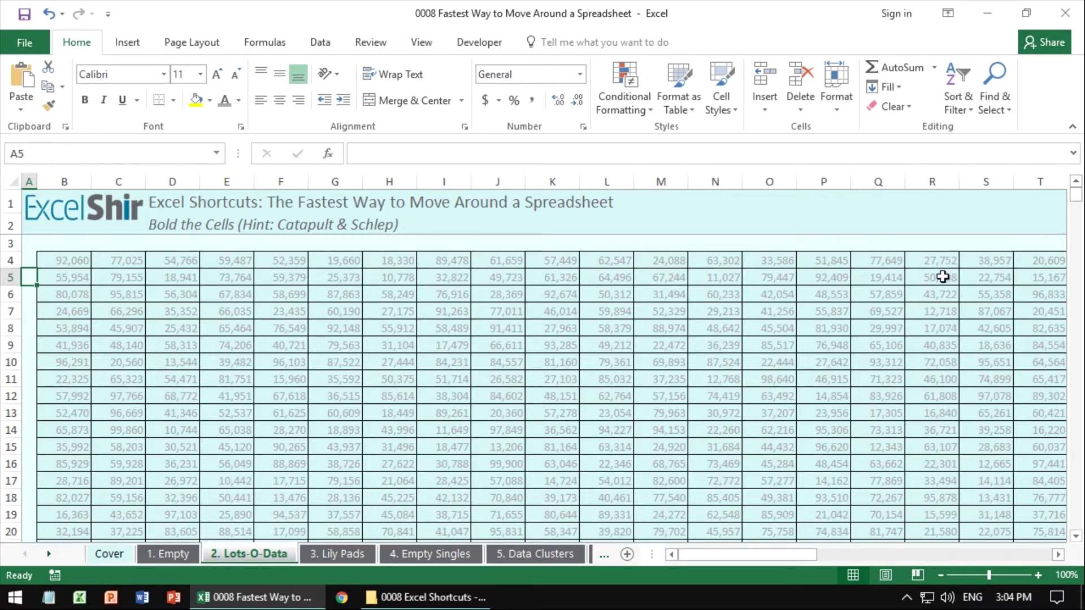
Step: Select from G7 down to the last data row and across to column AY, then collapse to one cell in column AR
left_click(334, 312)
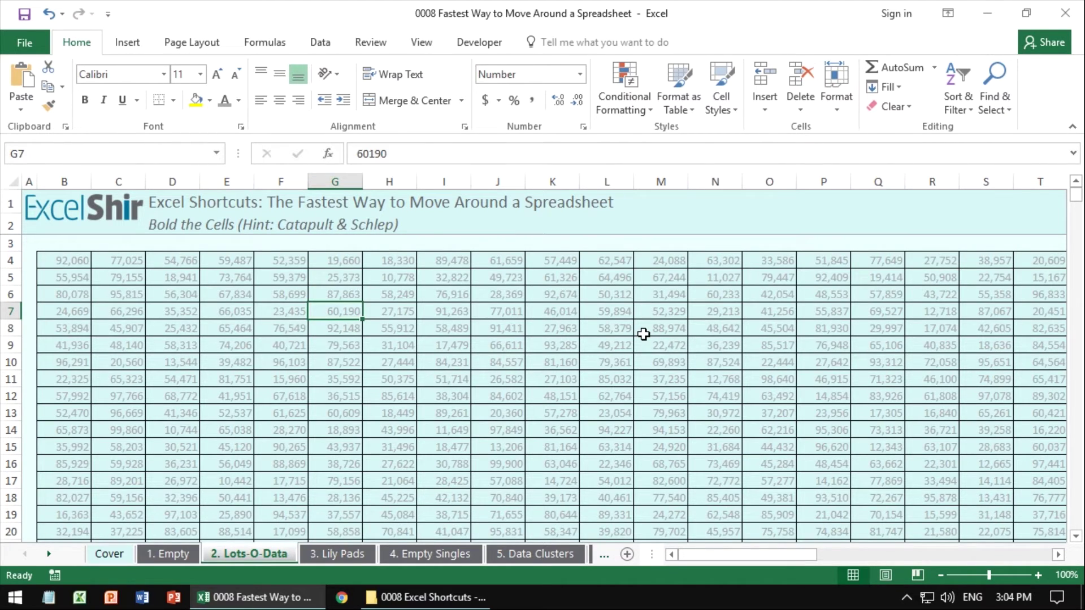
key("ctrl+shift+Down")
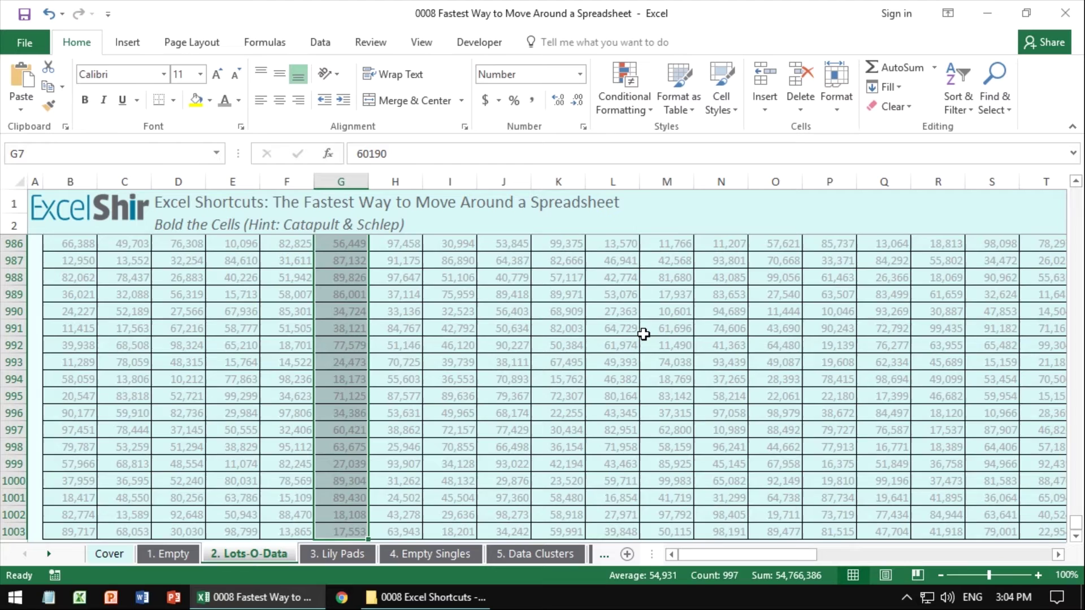
key("ctrl+shift+Right")
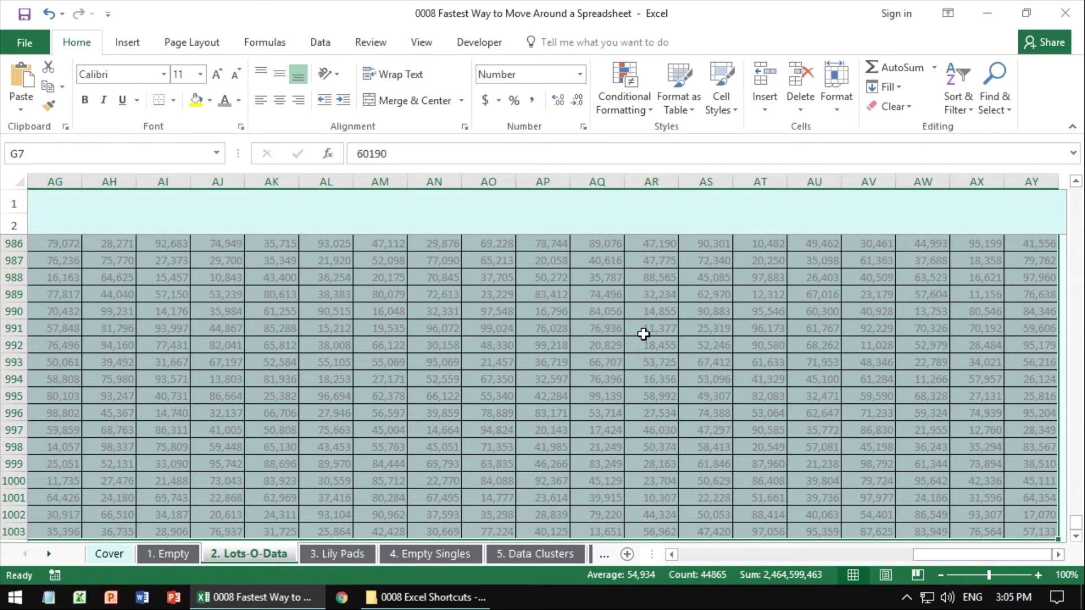
left_click(643, 334)
key("ctrl+Up")
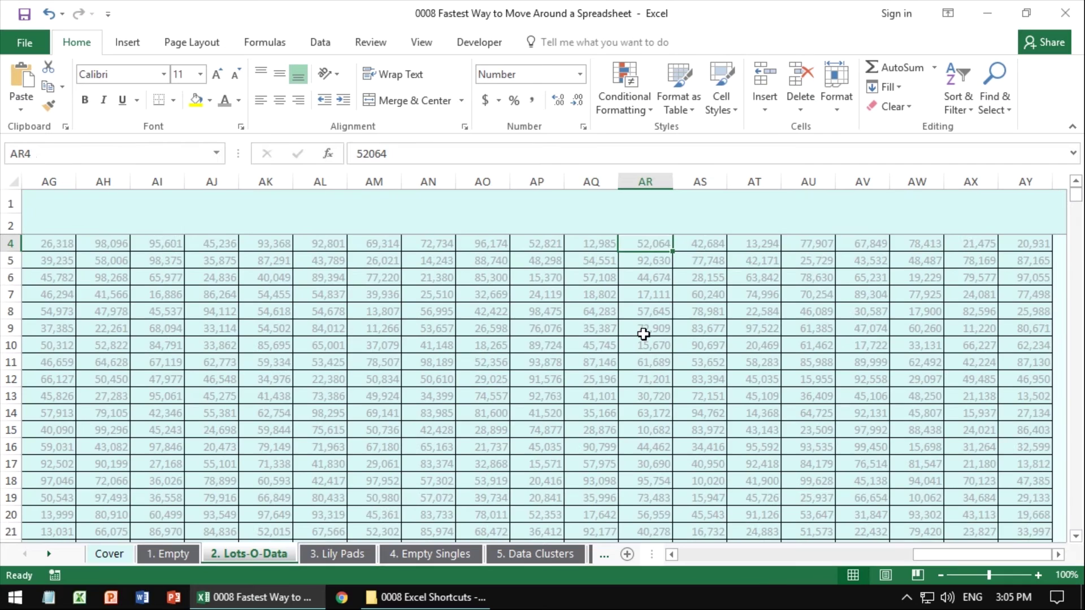
key("Up")
key("Down")
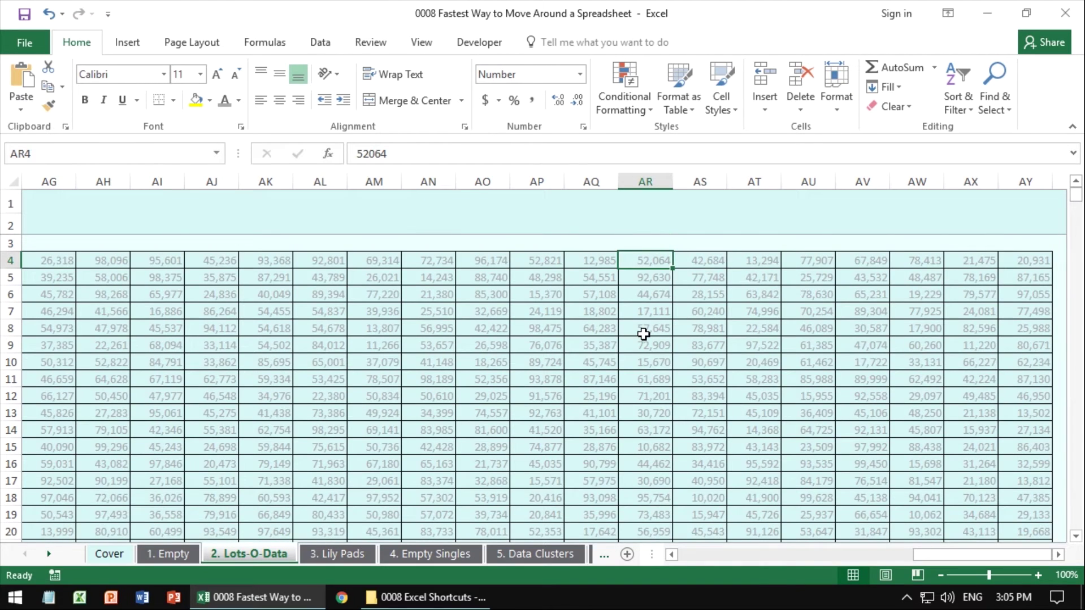
type("=SUM(")
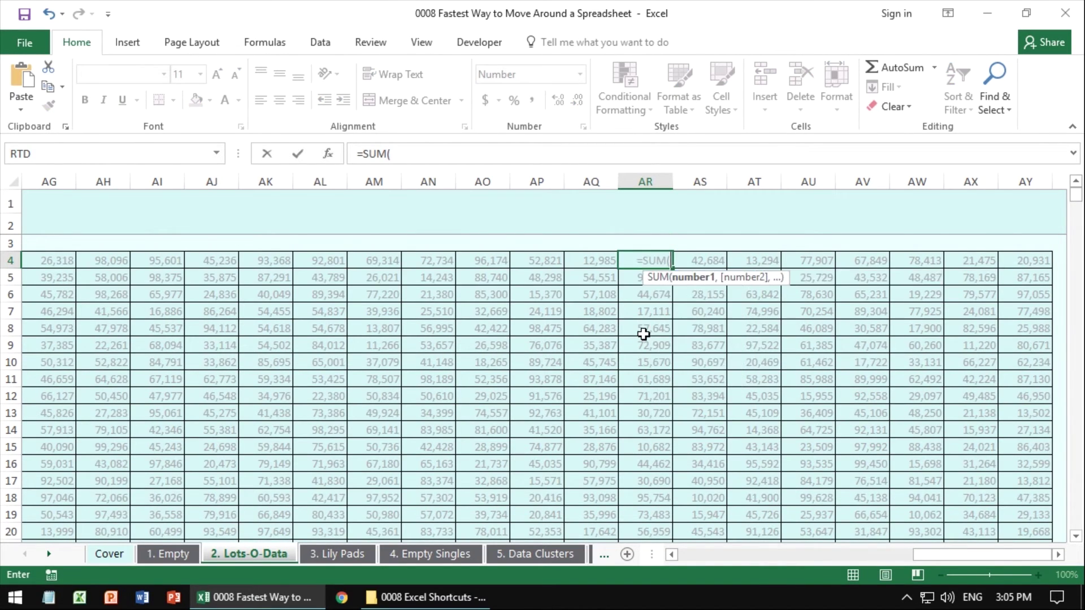
key("Down")
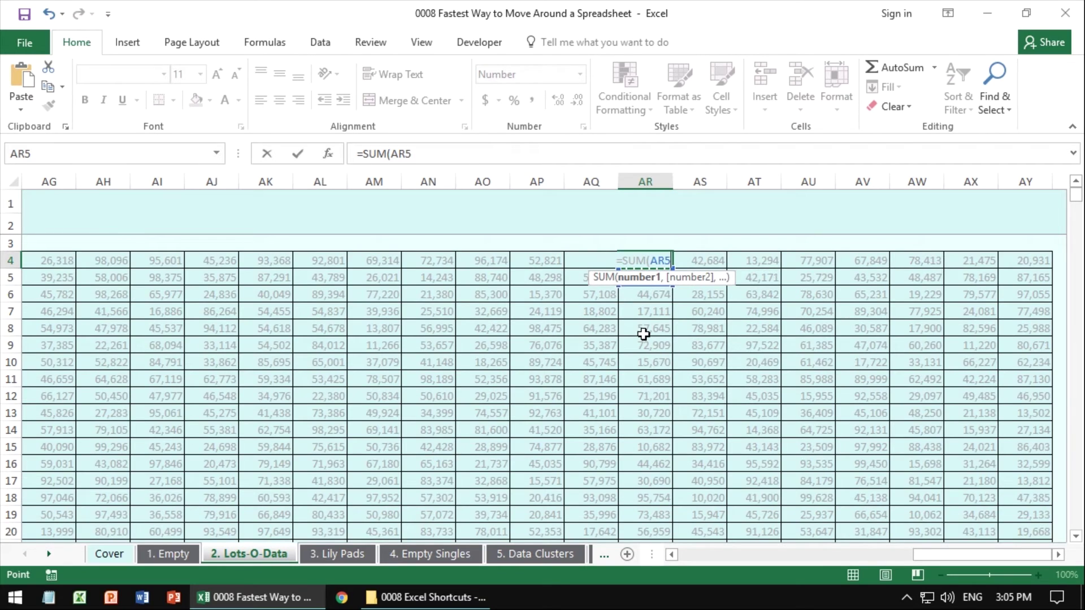
key("ctrl+shift+Down")
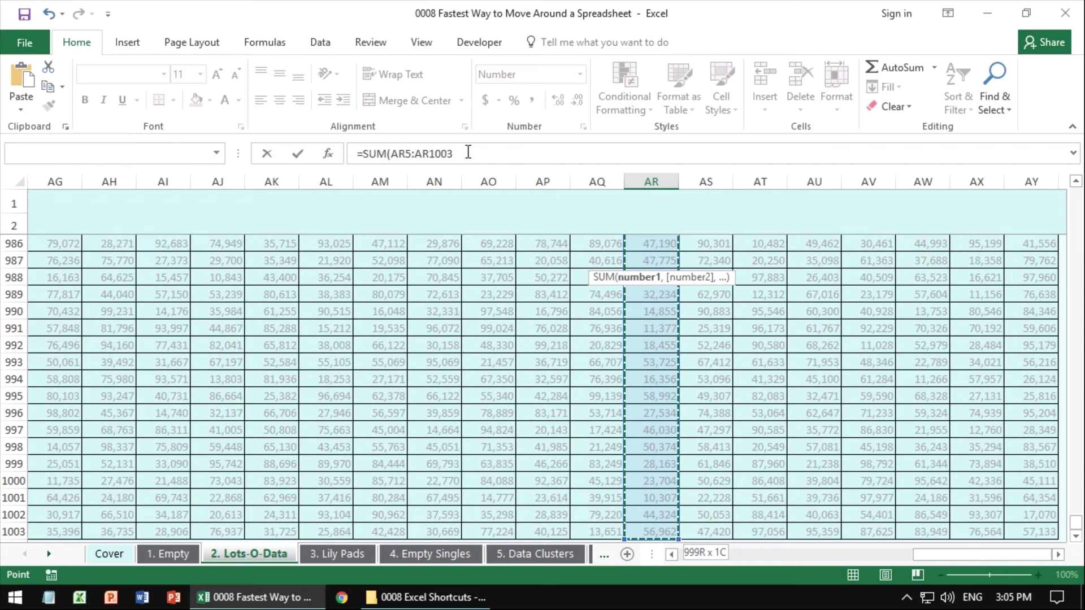
key("ctrl+Return")
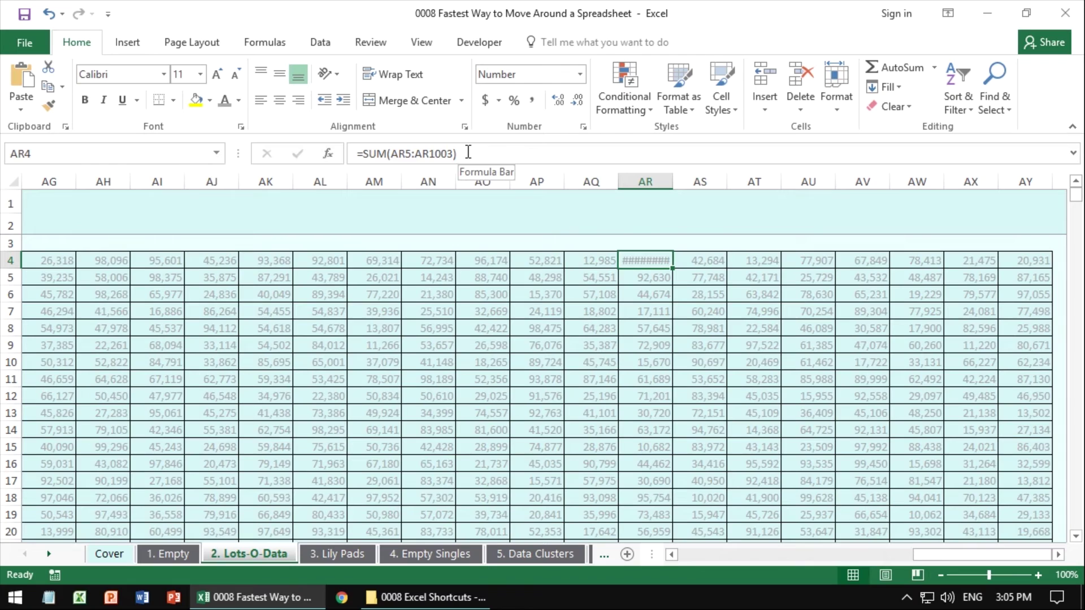
key("ctrl+z")
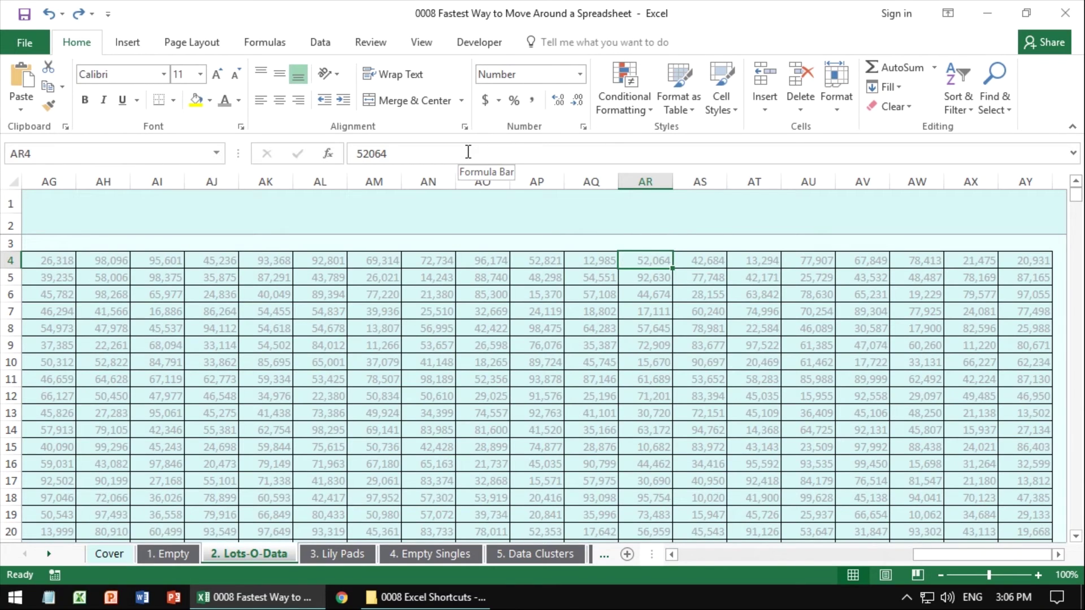
Step: Check the Cover sheet, then jump to the top and very last row of the 1. Empty sheet
key("ctrl+Page_Up")
key("ctrl+Page_Up")
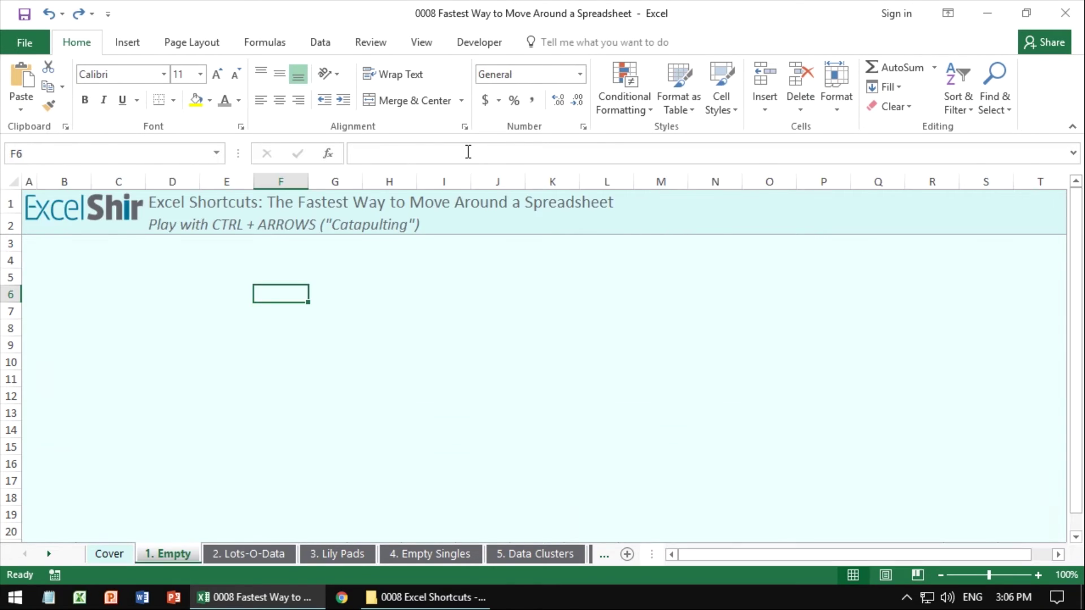
key("ctrl+Page_Down")
key("ctrl+Up")
key("ctrl+Down")
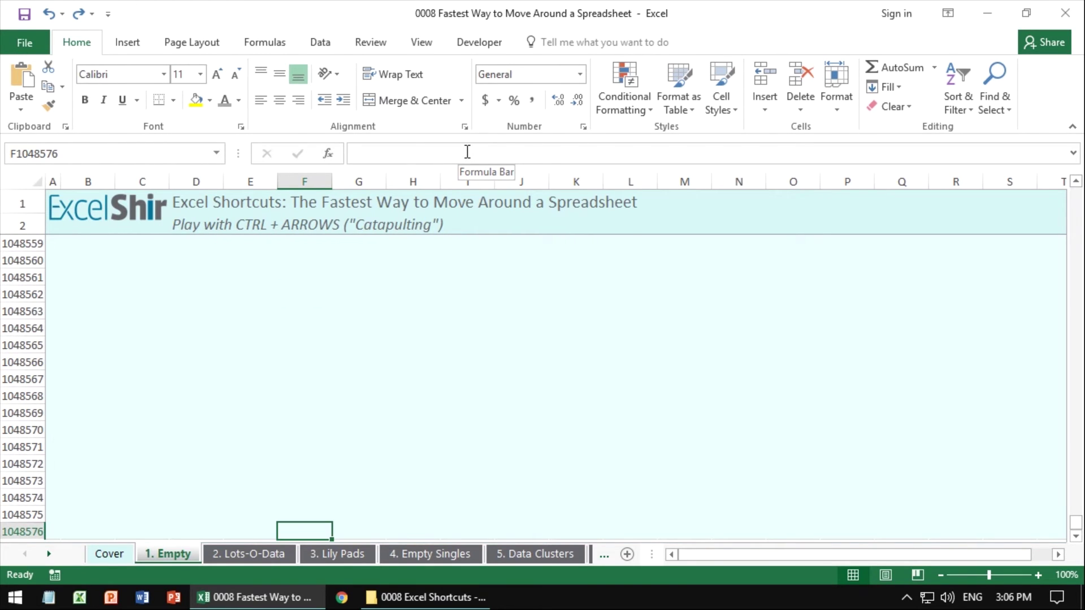
Step: Bold the whole Lots-O-Data block B4:AY1003
key("ctrl+Page_Down")
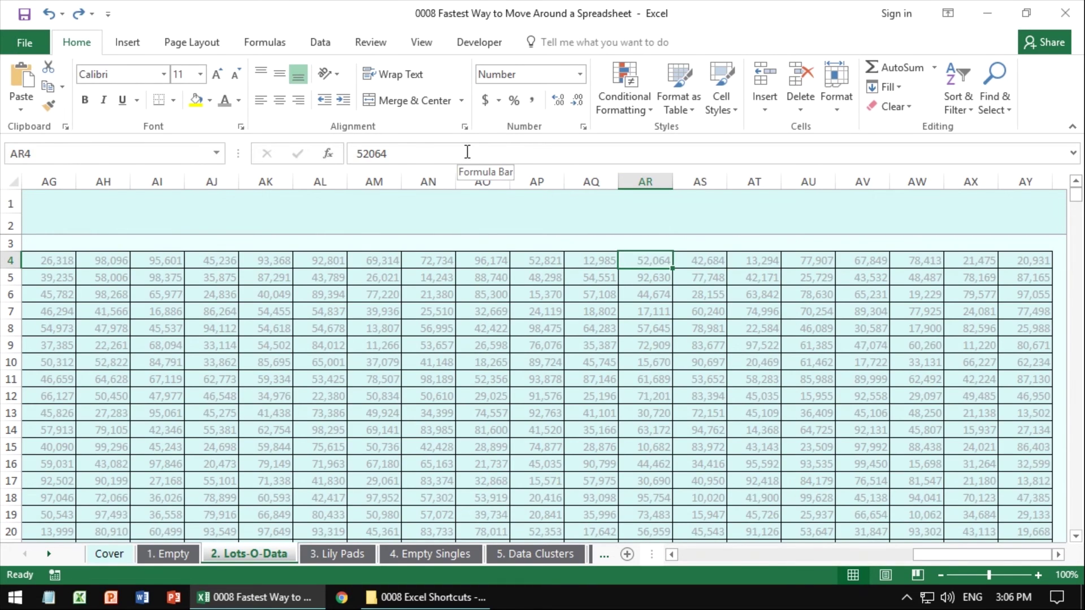
key("ctrl+Left")
key("ctrl+Left")
key("Right")
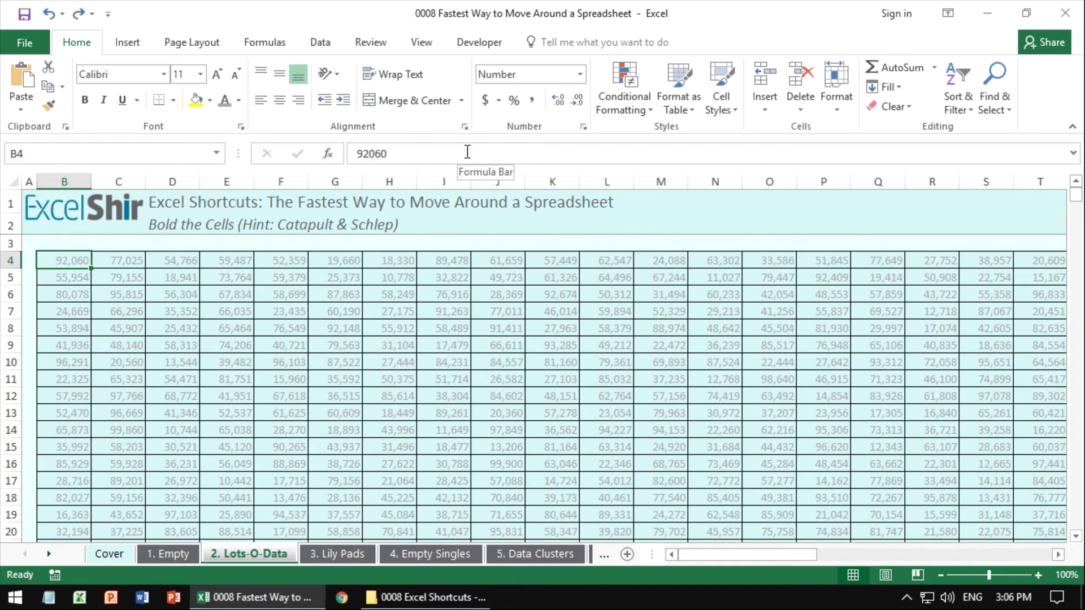
key("ctrl+shift+End")
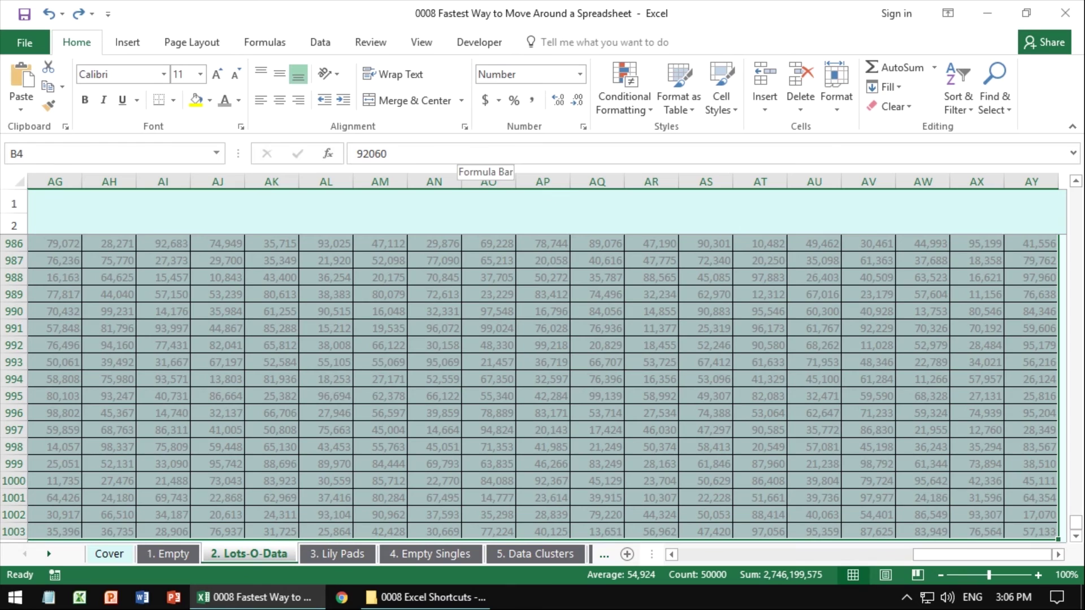
key("ctrl+b")
Step: Bold Love, Enjoy and Superpower on the 3. Lily Pads sheet
key("ctrl+Page_Down")
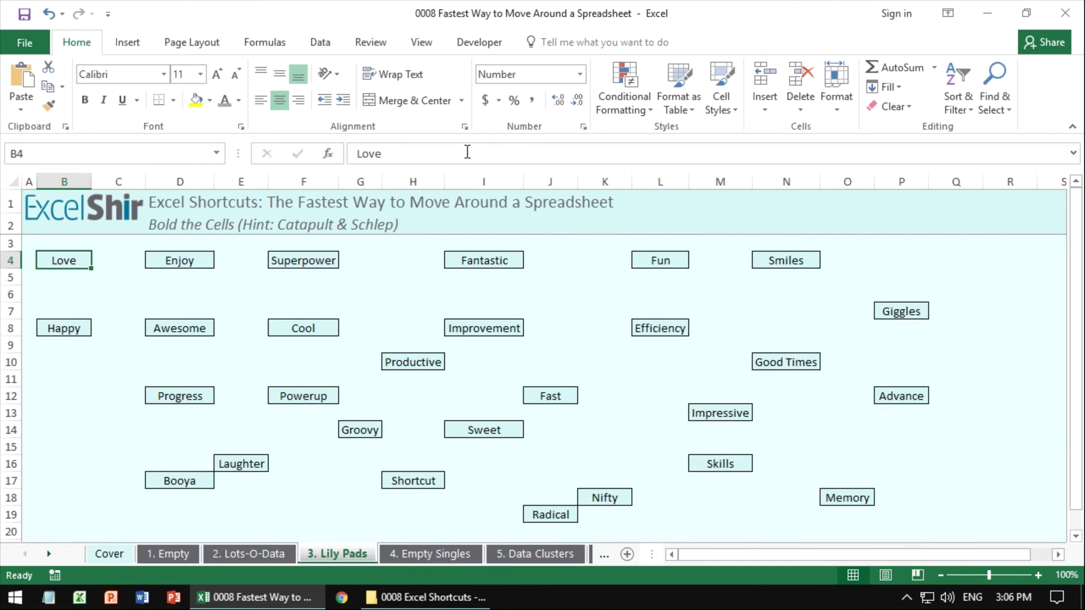
key("ctrl+b")
key("ctrl+Right")
key("ctrl+b")
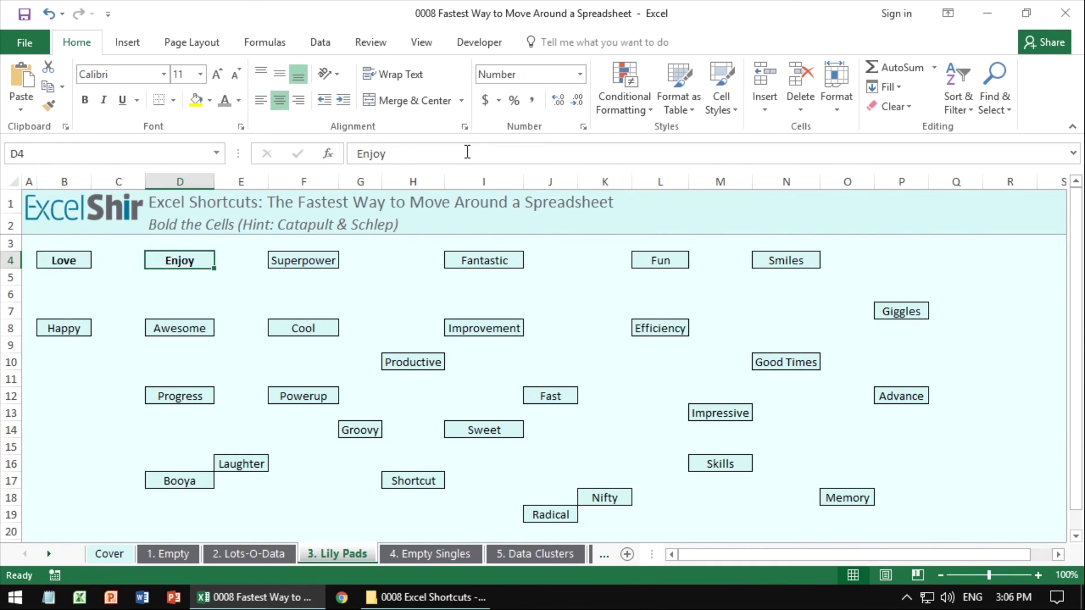
key("ctrl+Right")
key("ctrl+b")
key("ctrl+Right")
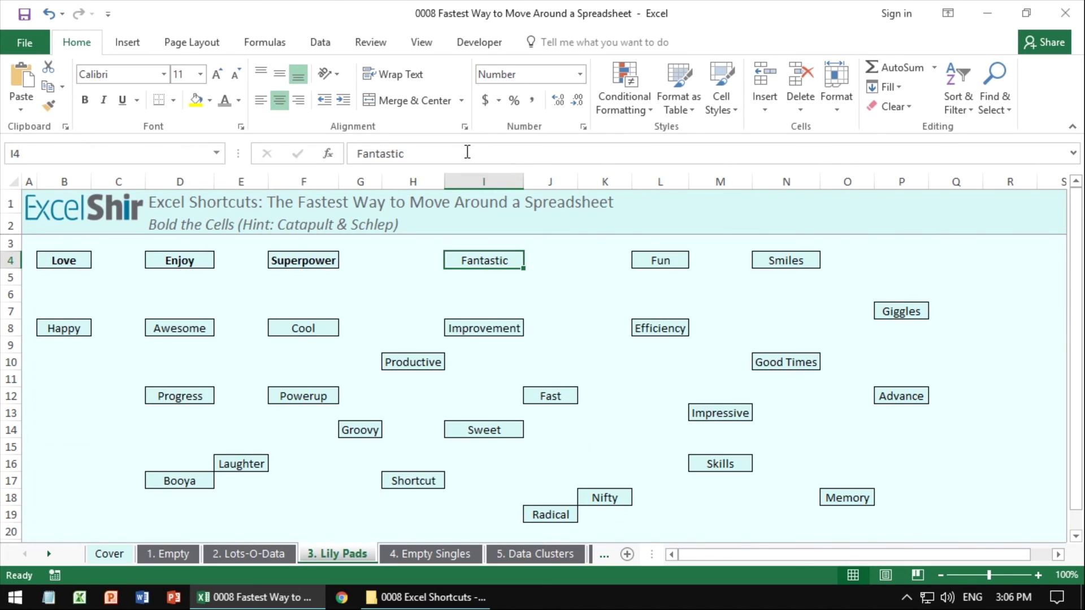
key("ctrl+Page_Down")
key("ctrl+Page_Down")
key("ctrl+Page_Down")
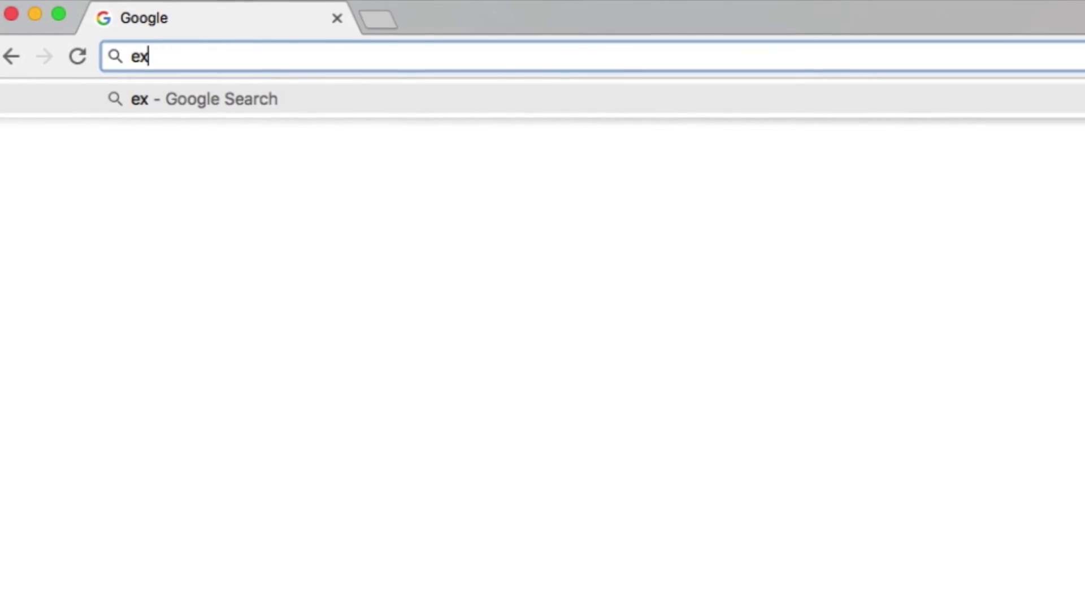
Step: Load excelshir.com and scroll the shortcuts PDF down to the Data Selection section
type("ce")
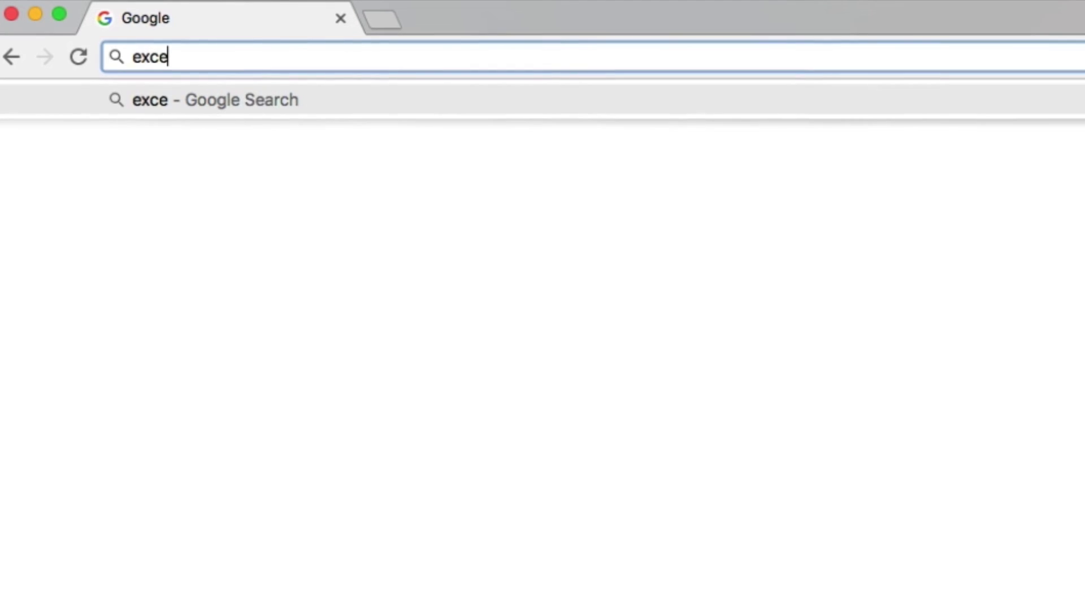
type("lshir.com")
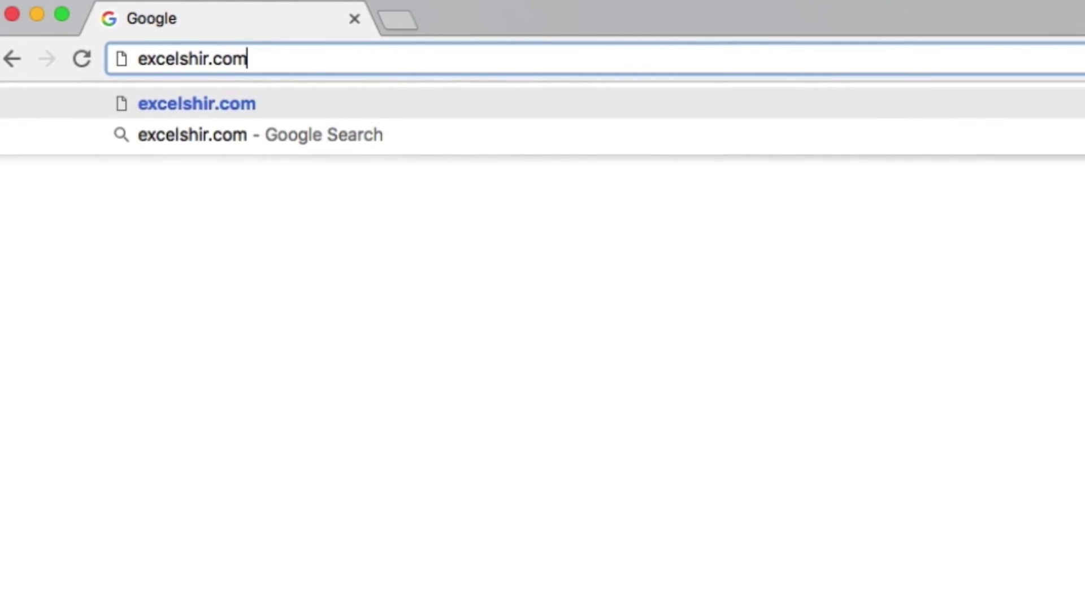
key("Return")
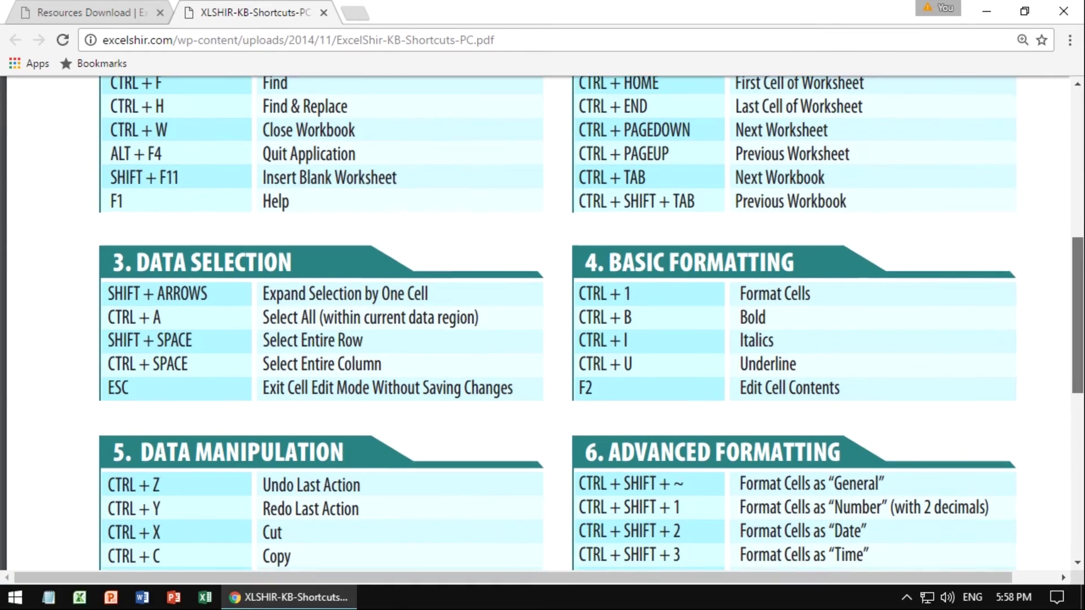
scroll(591, 322, "down", 2)
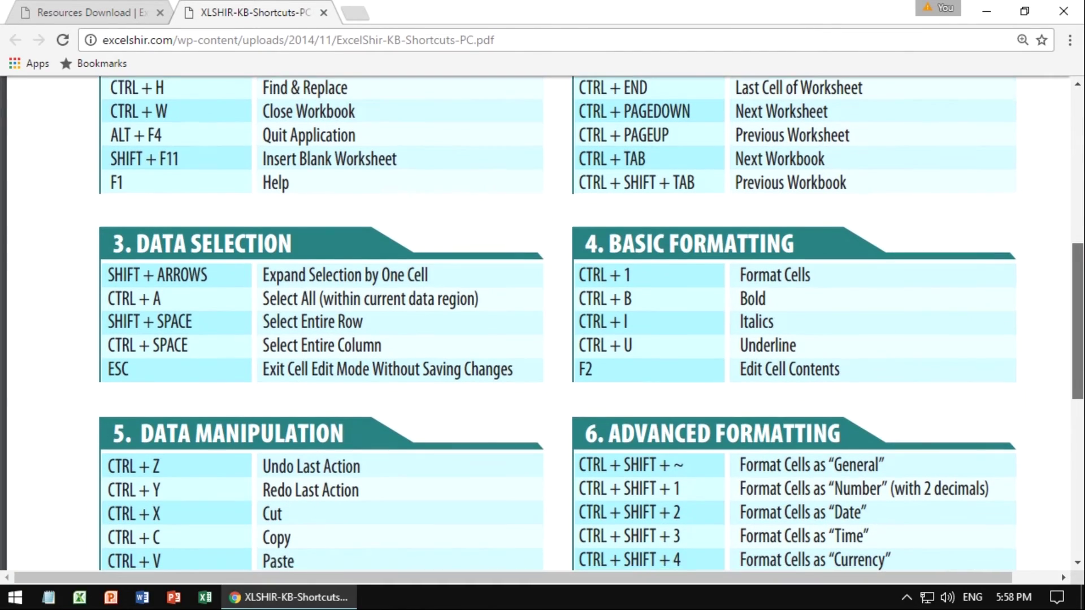
scroll(591, 322, "down", 3)
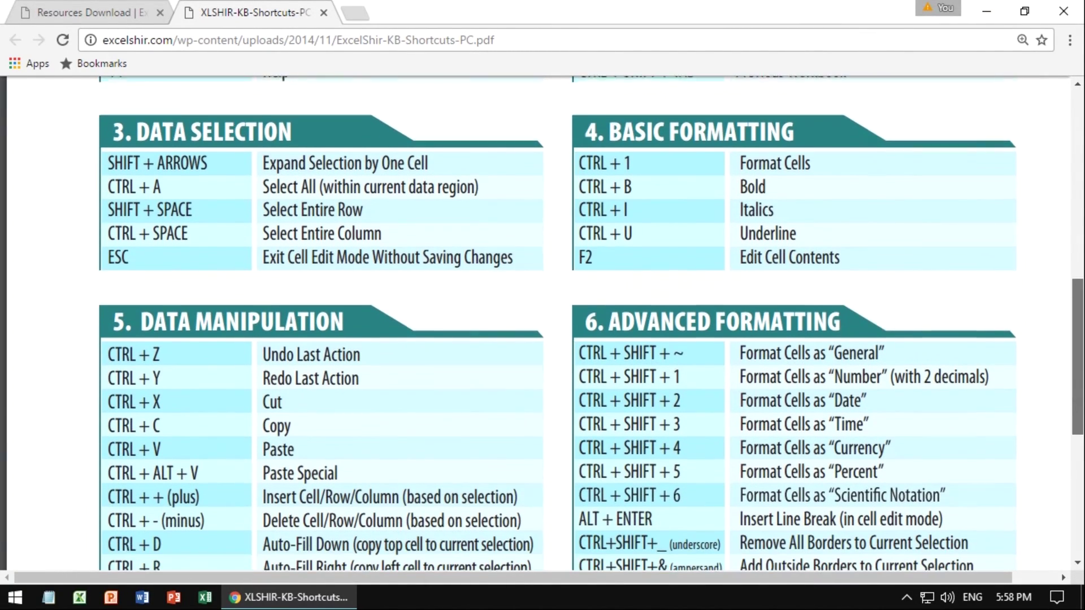